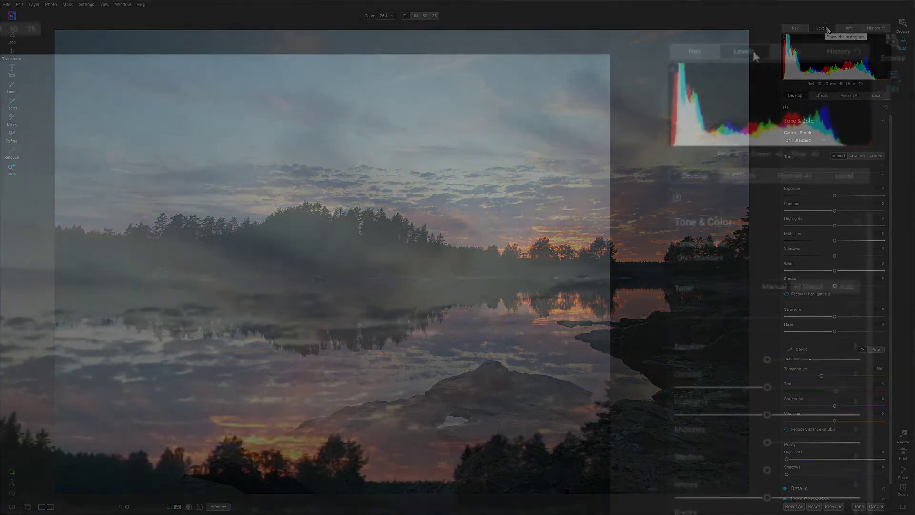
# - Try the AI auto tone, then reset all tone values back to zero
pyautogui.click(827, 29)
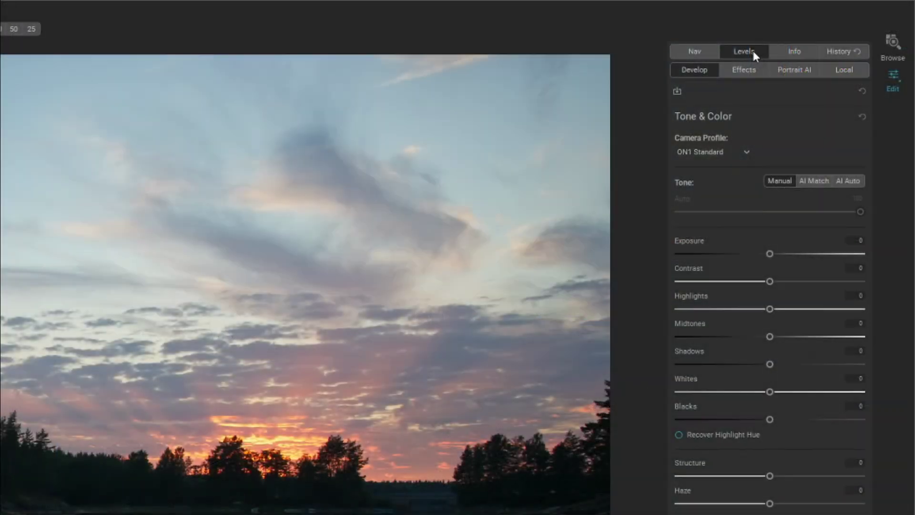
pyautogui.click(753, 53)
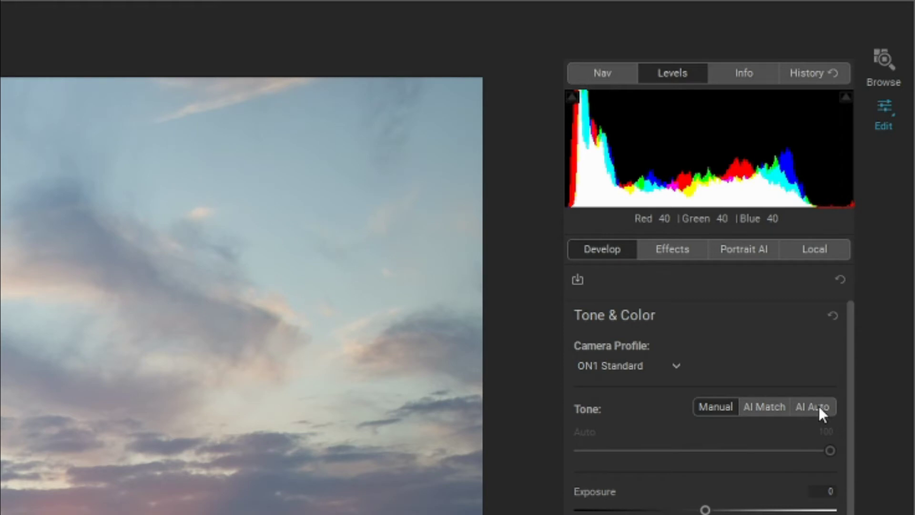
pyautogui.click(819, 406)
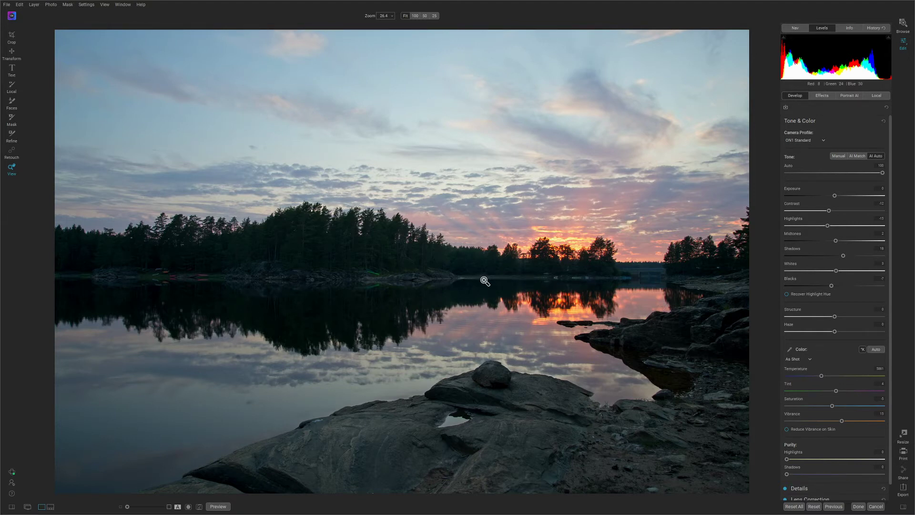
pyautogui.click(883, 121)
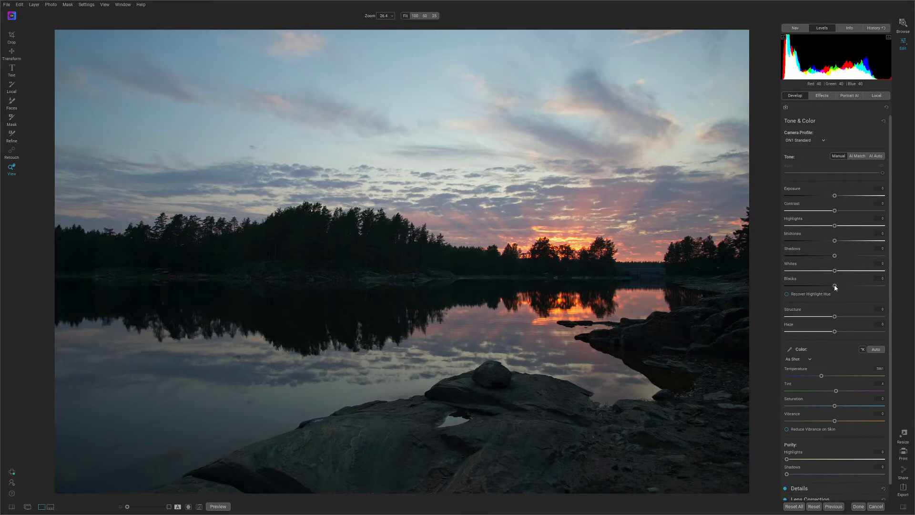
# - Pull Blacks to about -4 and raise Whites to 10, then view the trees at 100%
pyautogui.moveTo(834, 286); pyautogui.dragTo(832, 288)
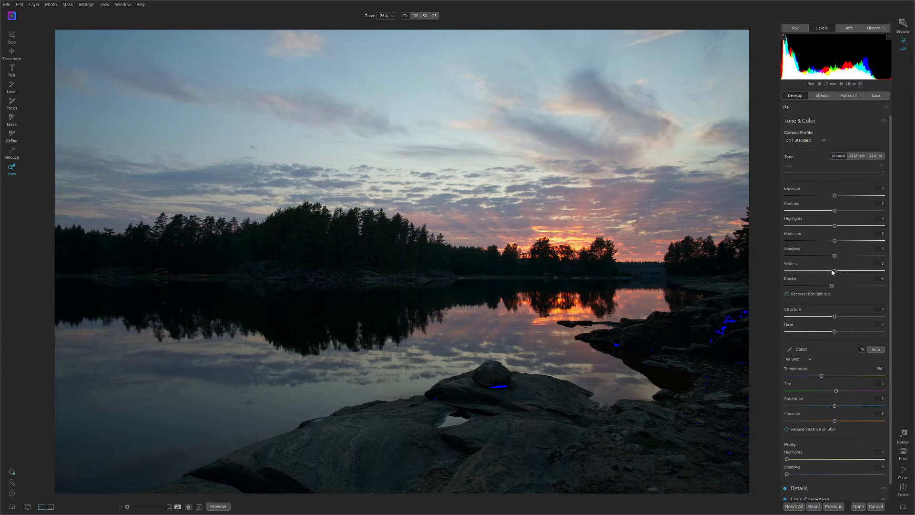
pyautogui.moveTo(835, 272); pyautogui.dragTo(839, 272)
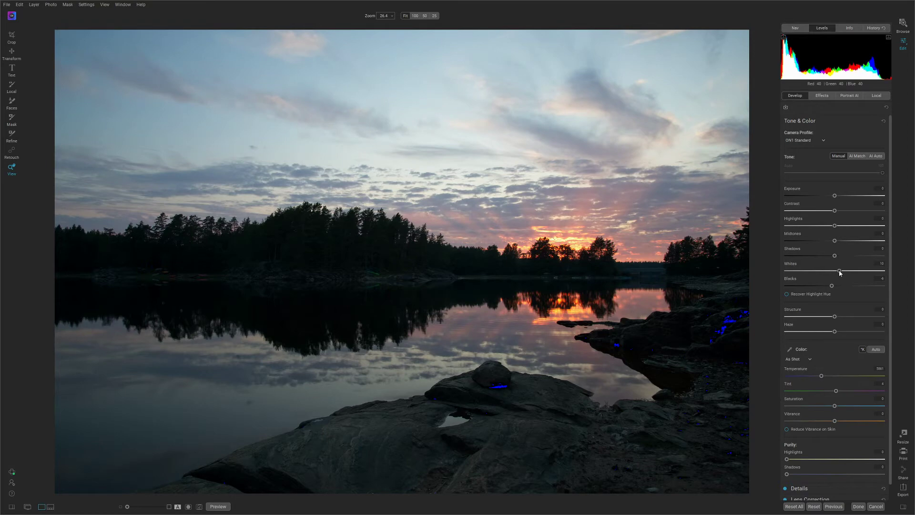
pyautogui.click(557, 249)
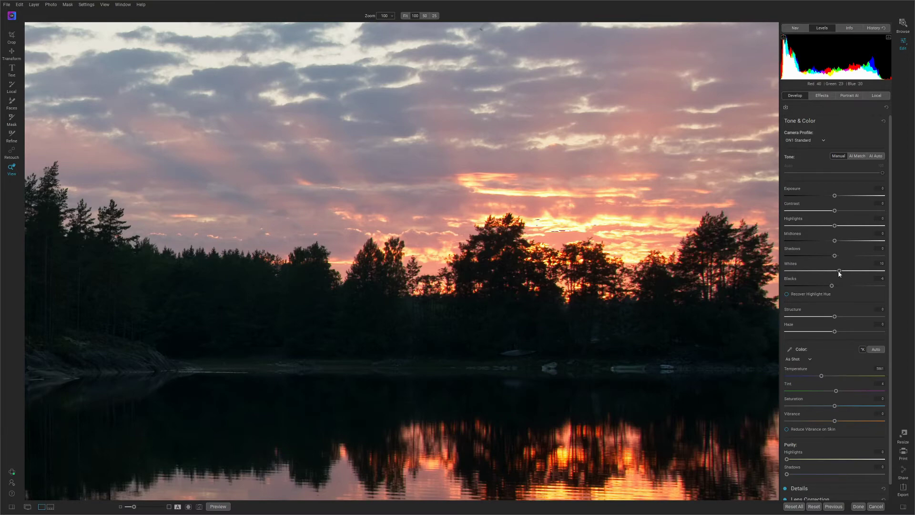
# - Settle Whites at 15 using the clipping overlay to protect the clouds, and lower Highlights to -67
pyautogui.moveTo(839, 271); pyautogui.dragTo(858, 270)
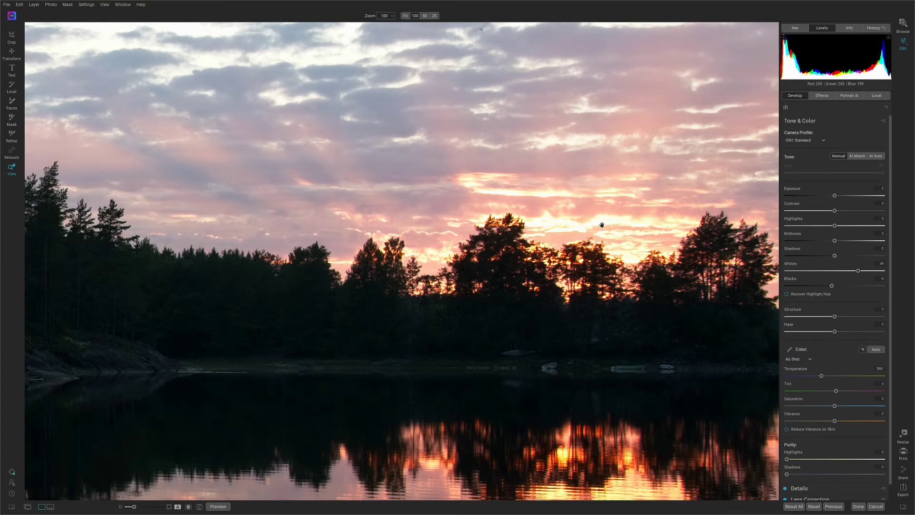
pyautogui.click(857, 271)
pyautogui.moveTo(858, 272); pyautogui.dragTo(839, 274)
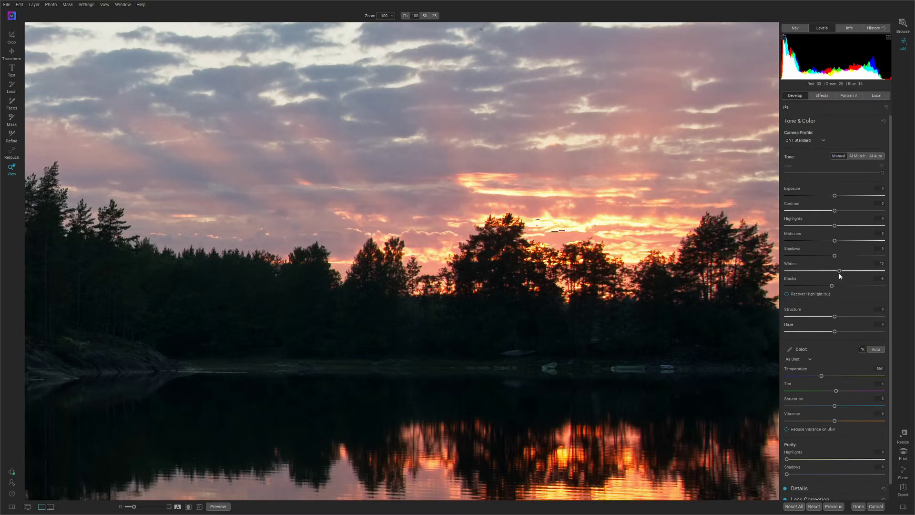
pyautogui.moveTo(841, 273); pyautogui.dragTo(842, 273)
pyautogui.moveTo(834, 227); pyautogui.dragTo(804, 232)
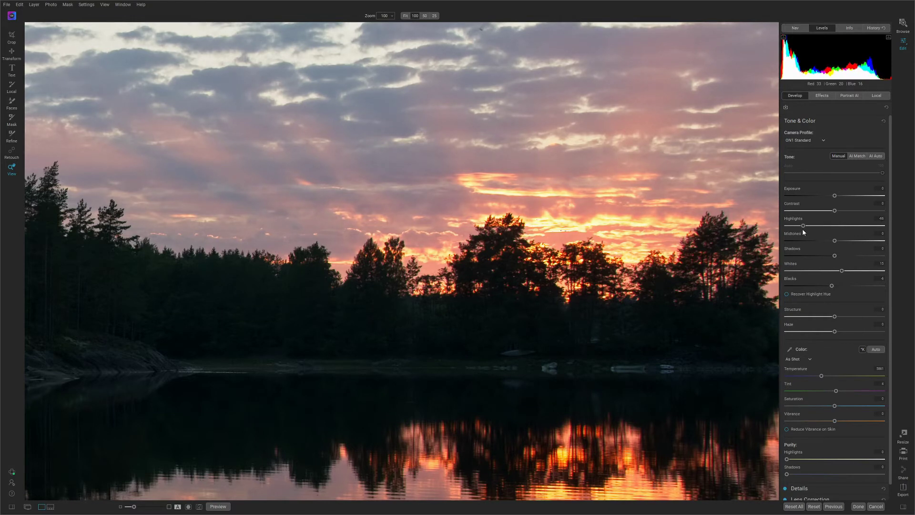
pyautogui.click(563, 162)
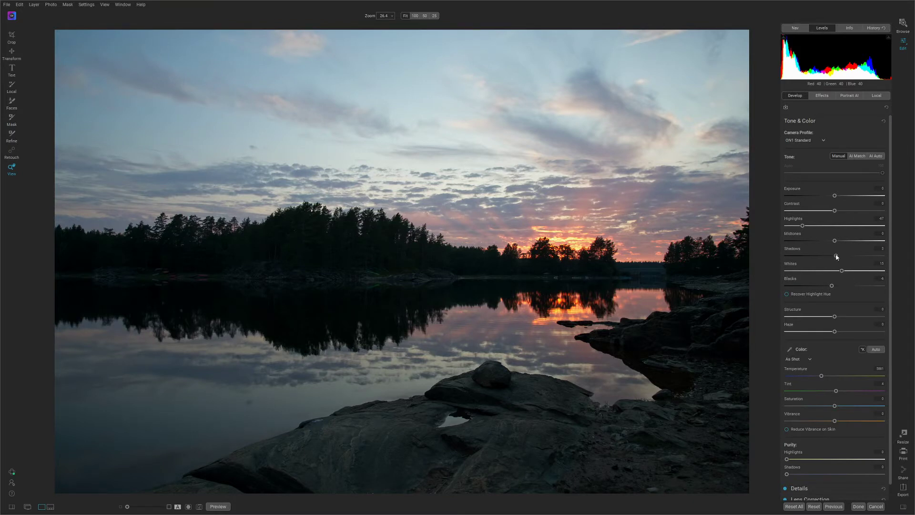
# - Raise the Shadows slider gradually through 49 up to about 60 to open the dark shoreline
pyautogui.moveTo(837, 257); pyautogui.dragTo(845, 257)
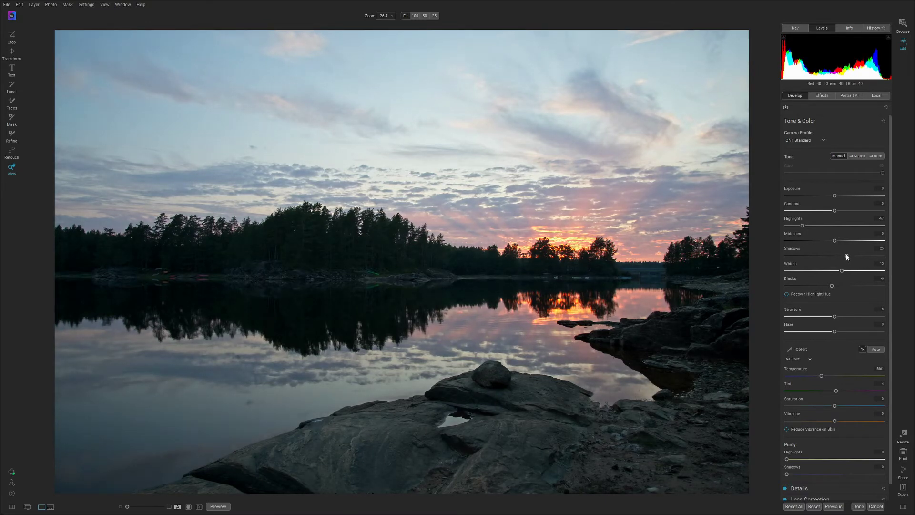
pyautogui.moveTo(847, 257); pyautogui.dragTo(850, 257)
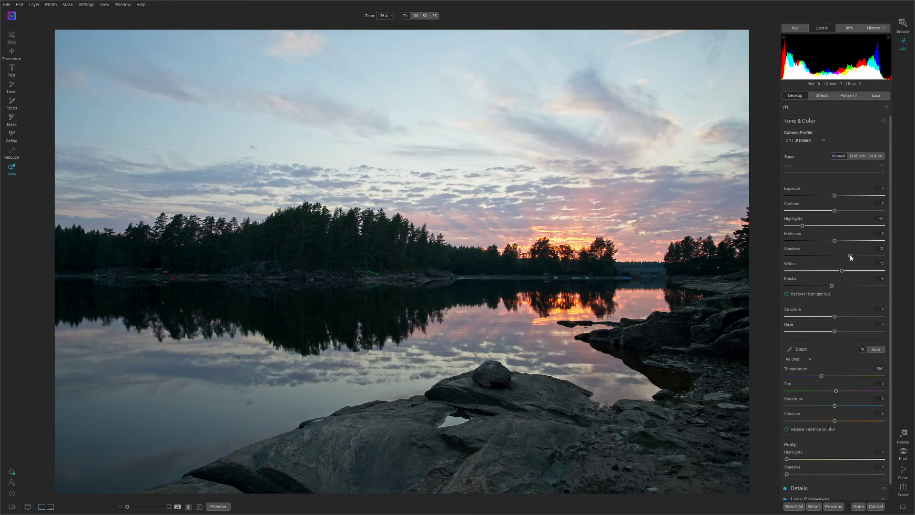
pyautogui.moveTo(851, 256); pyautogui.dragTo(857, 256)
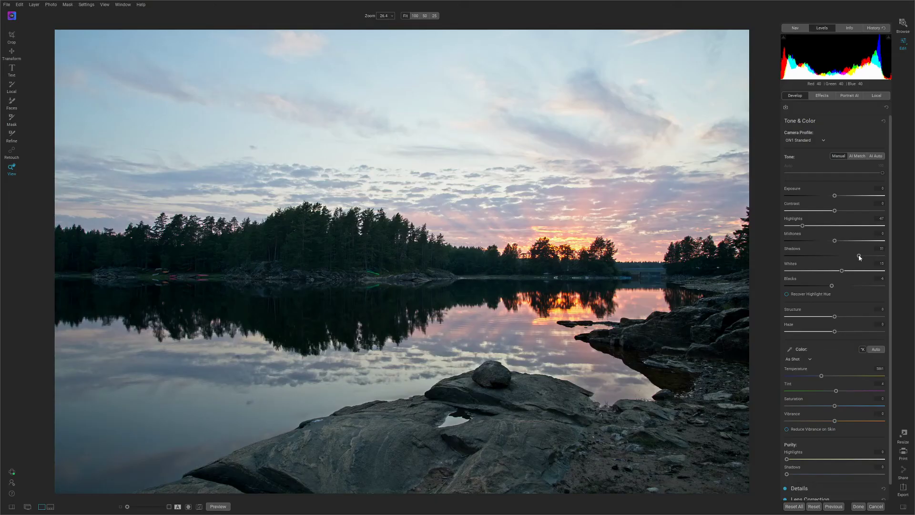
pyautogui.moveTo(860, 257); pyautogui.dragTo(859, 255)
# - Brighten Midtones to 22 and pull Highlights down further to about -76
pyautogui.moveTo(835, 241); pyautogui.dragTo(836, 242)
pyautogui.moveTo(836, 242); pyautogui.dragTo(841, 244)
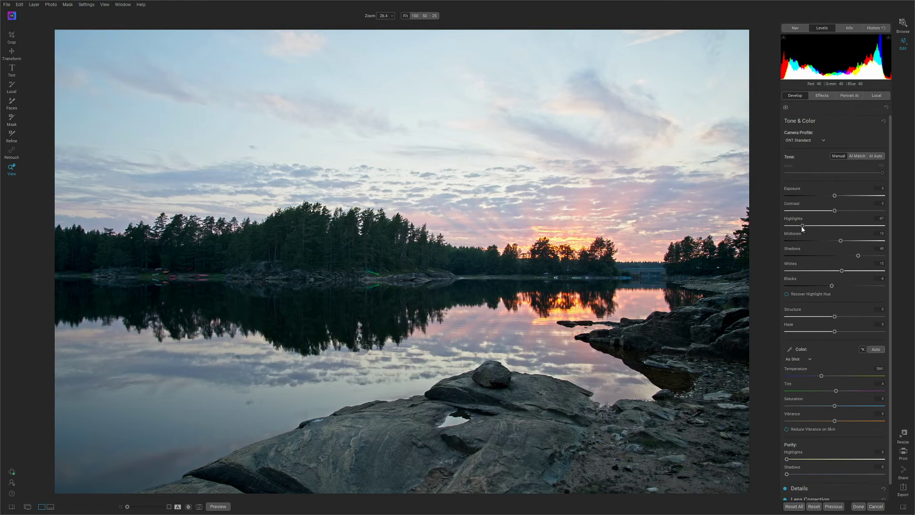
pyautogui.moveTo(802, 226); pyautogui.dragTo(798, 228)
# - Set Haze to -22, nudge Contrast up to about 14, and lift Shadows to 54
pyautogui.moveTo(833, 332); pyautogui.dragTo(816, 332)
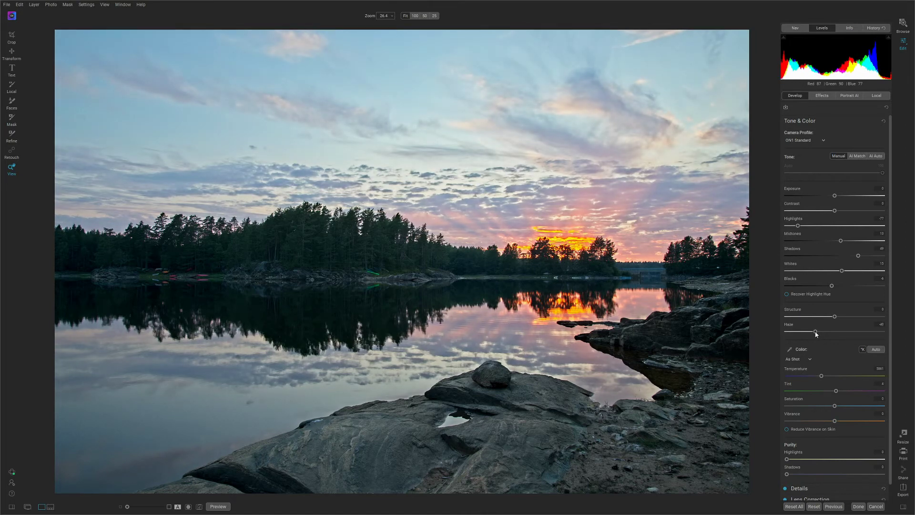
pyautogui.moveTo(817, 334); pyautogui.dragTo(822, 332)
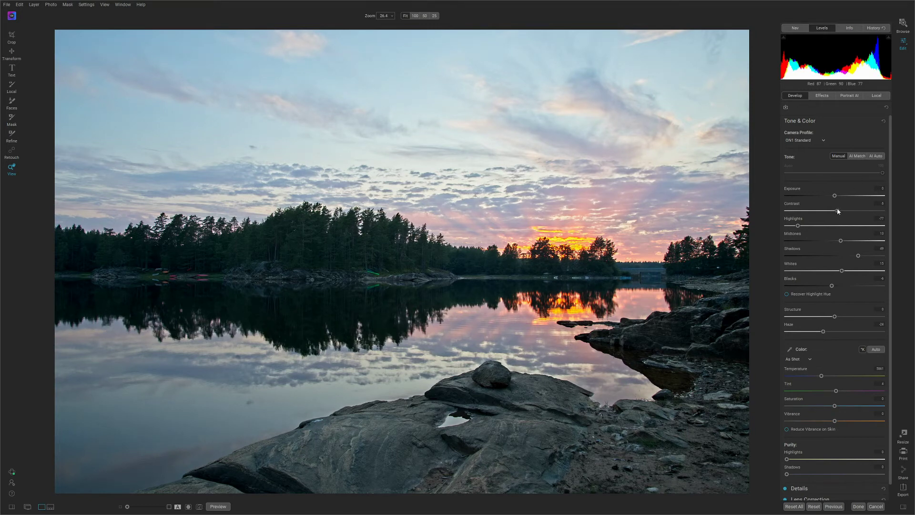
pyautogui.moveTo(836, 209); pyautogui.dragTo(841, 211)
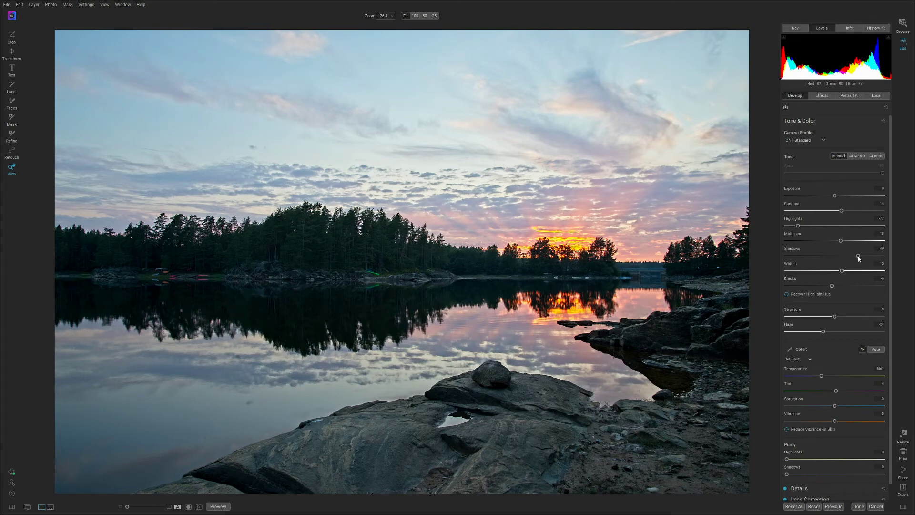
pyautogui.moveTo(858, 257); pyautogui.dragTo(860, 257)
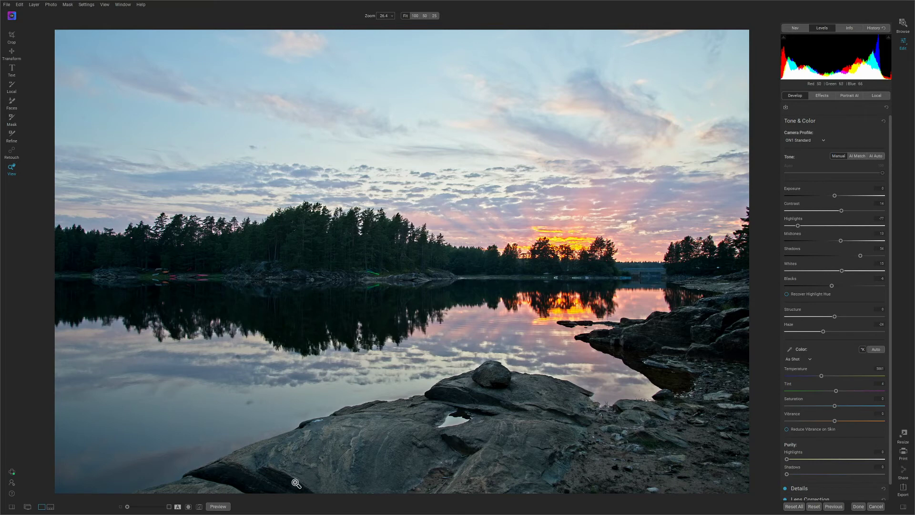
# - Compare against the original, then set Shadows to 44 and Whites back to 10
pyautogui.click(218, 506)
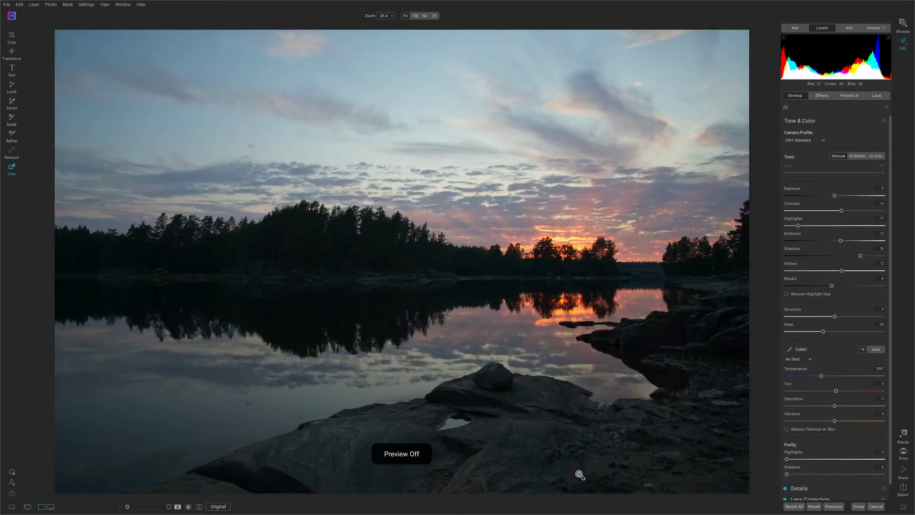
pyautogui.click(220, 506)
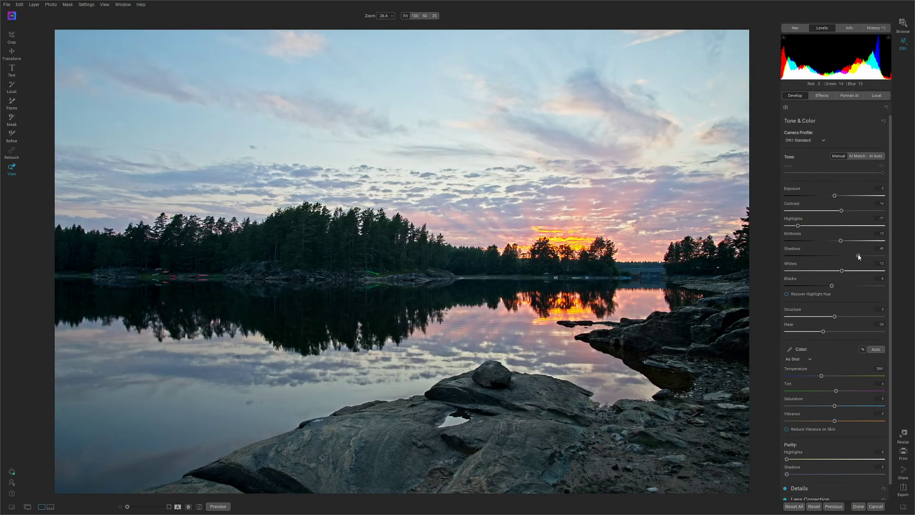
pyautogui.moveTo(856, 257); pyautogui.dragTo(856, 257)
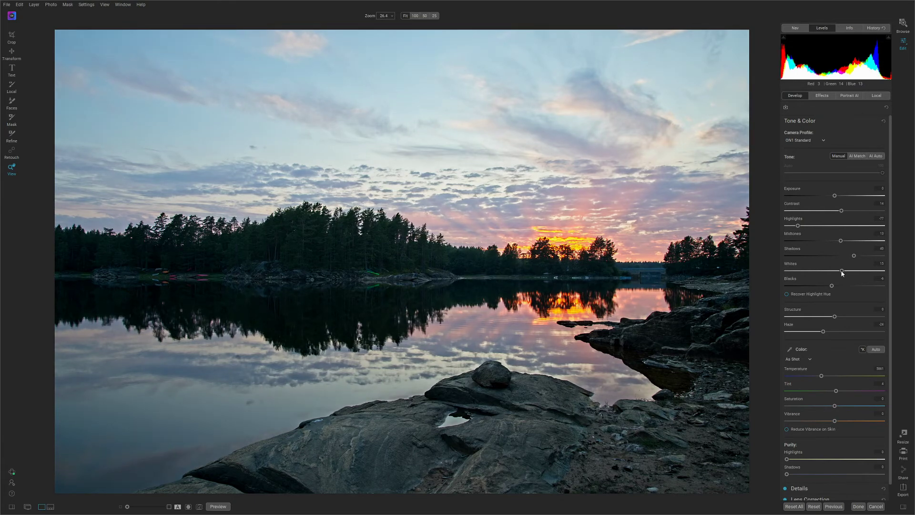
pyautogui.moveTo(841, 273); pyautogui.dragTo(840, 273)
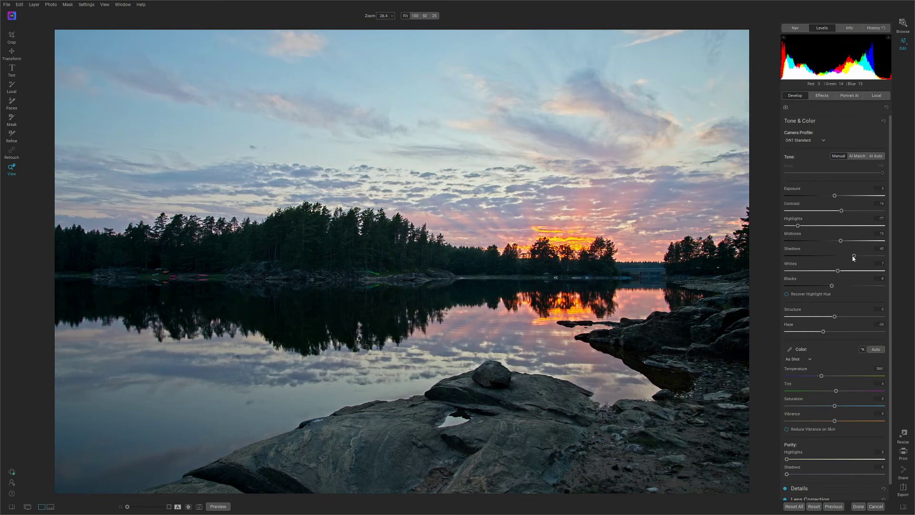
pyautogui.moveTo(856, 257); pyautogui.dragTo(856, 256)
pyautogui.click(217, 506)
pyautogui.click(219, 507)
# - Set a custom, slightly warmer white balance Temperature and raise Vibrance to 40
pyautogui.moveTo(823, 378); pyautogui.dragTo(824, 378)
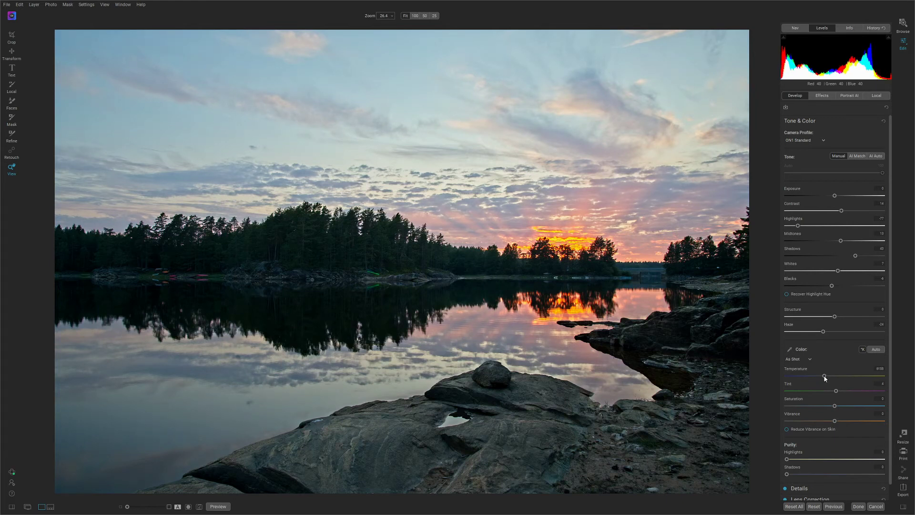
pyautogui.click(823, 377)
pyautogui.moveTo(837, 422); pyautogui.dragTo(842, 422)
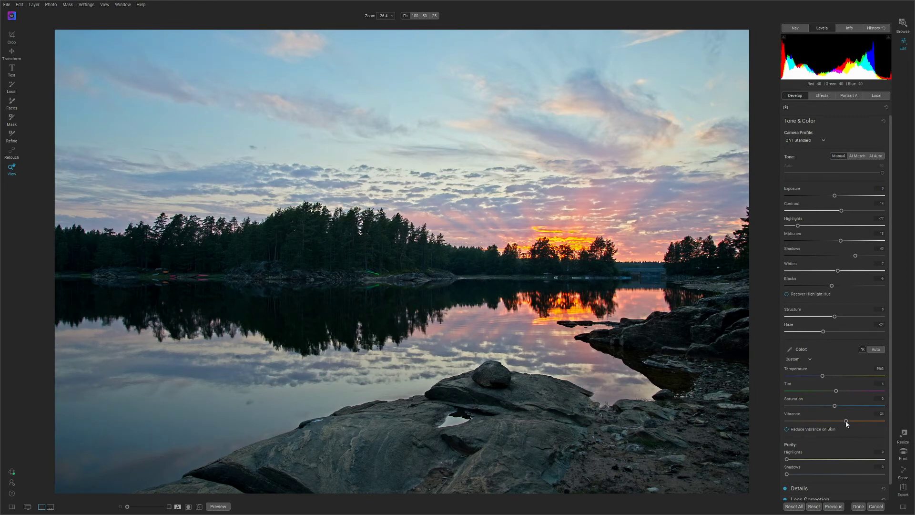
pyautogui.moveTo(849, 421); pyautogui.dragTo(850, 421)
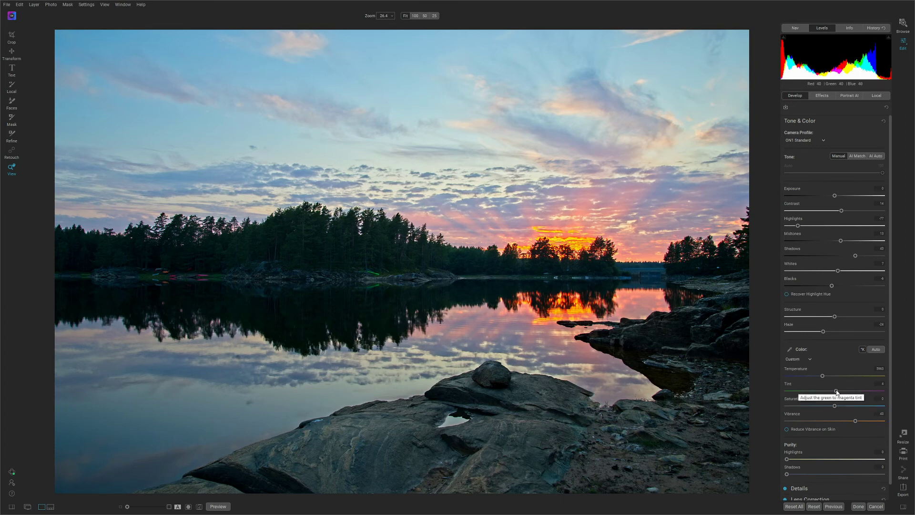
# - Move Tint briefly toward green, then to a positive magenta value for pinker reflections
pyautogui.moveTo(836, 391); pyautogui.dragTo(824, 392)
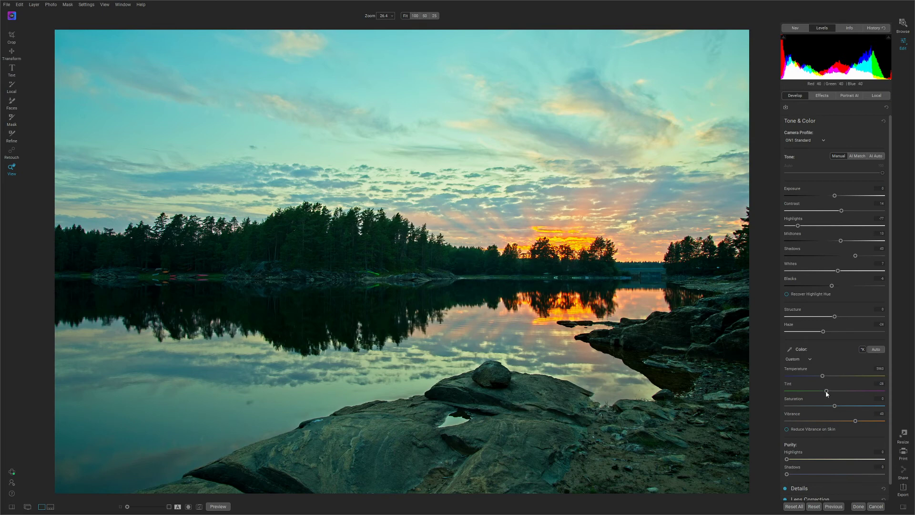
pyautogui.moveTo(828, 392); pyautogui.dragTo(837, 391)
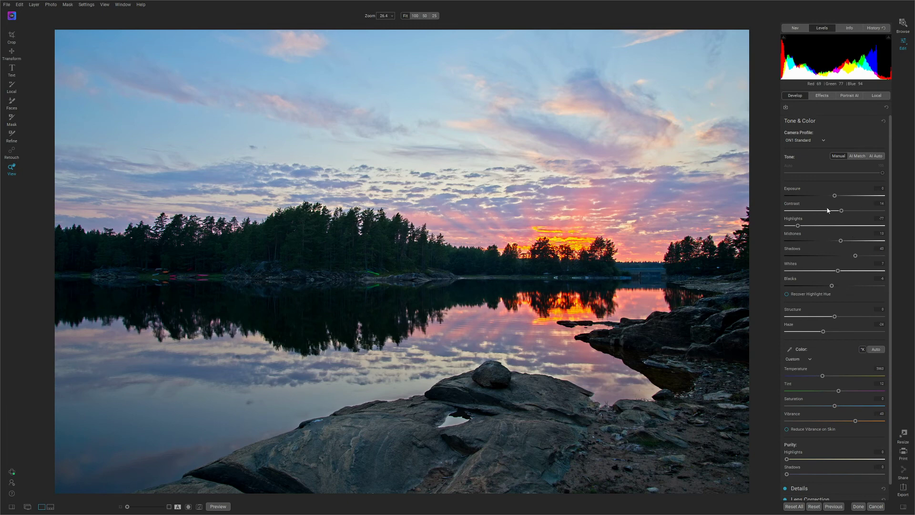
# - In Effects, add the Glow, Dynamic Contrast and Tone Enhancer filters
pyautogui.click(827, 97)
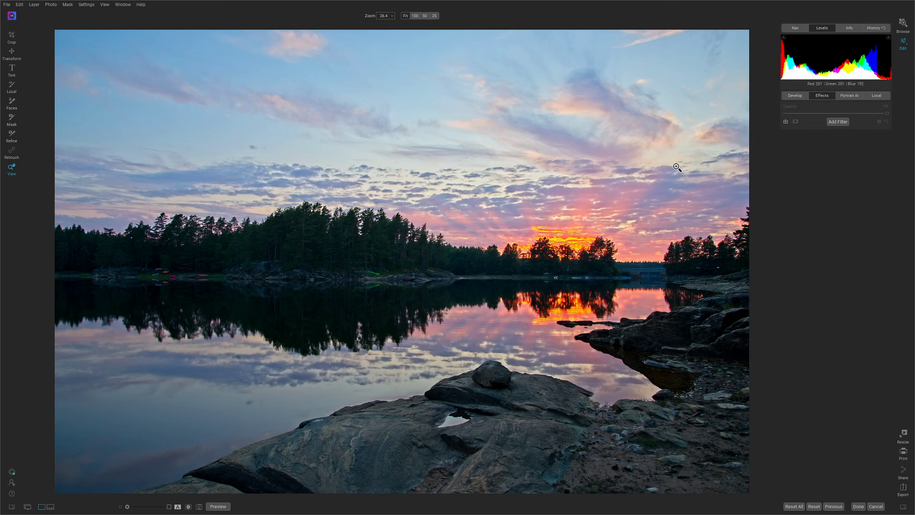
pyautogui.click(841, 124)
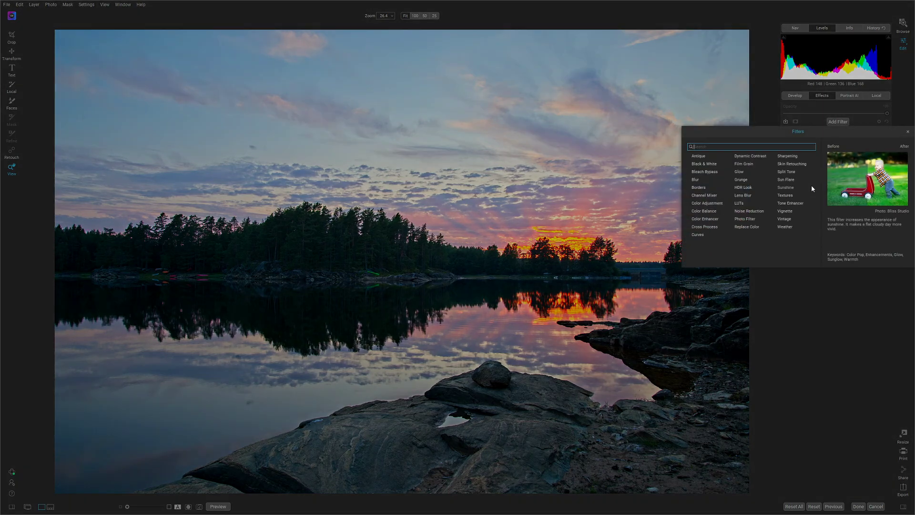
pyautogui.click(739, 172)
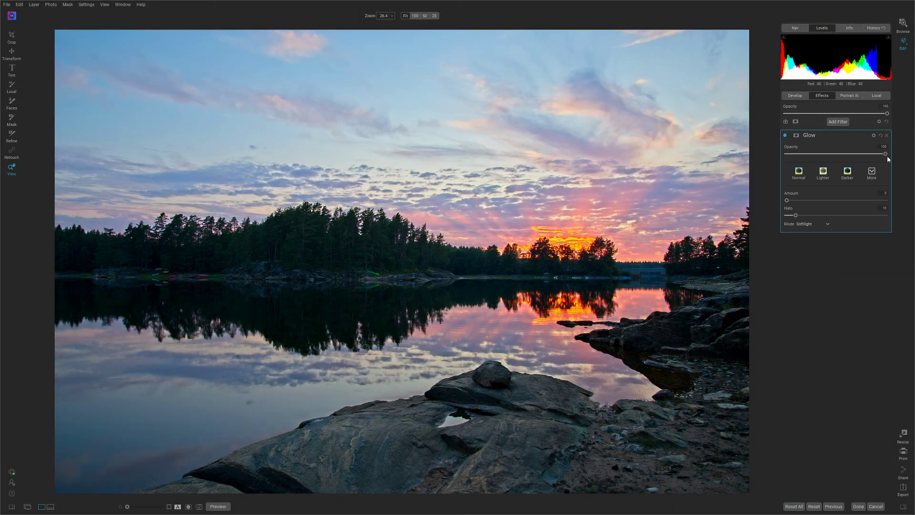
pyautogui.click(838, 122)
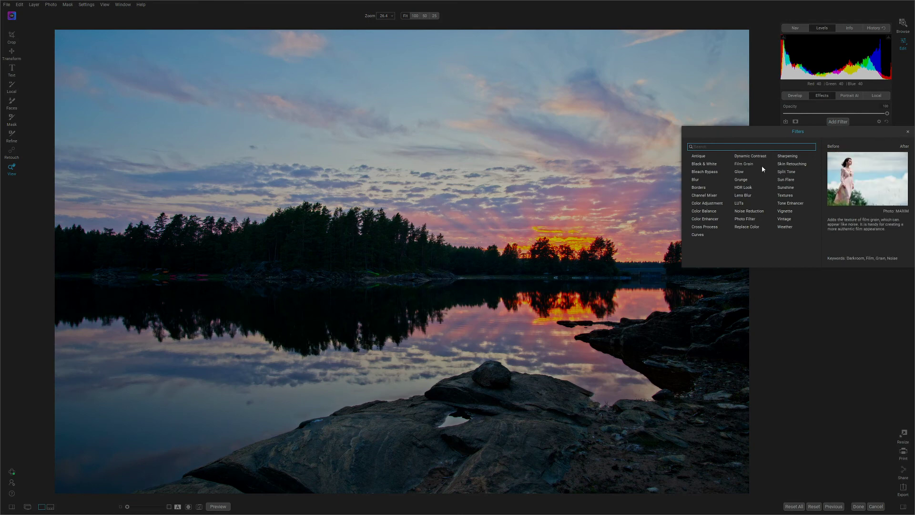
pyautogui.click(752, 155)
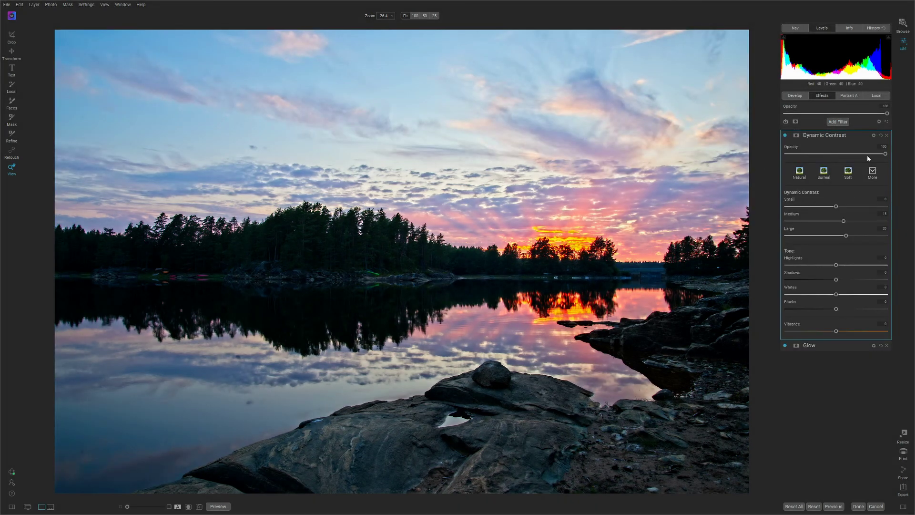
pyautogui.click(838, 121)
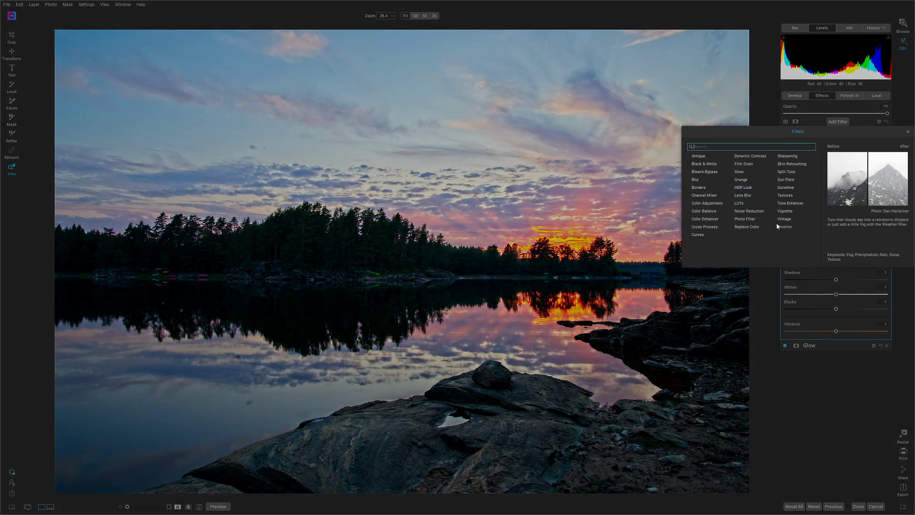
pyautogui.click(789, 203)
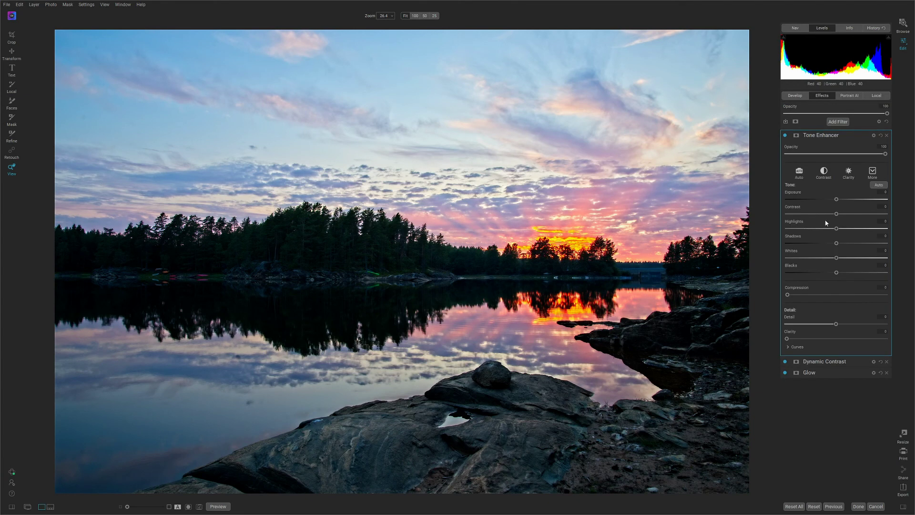
# - Lift Tone Enhancer shadows to 48, raise its exposure slightly, and reduce the top opacity to about half
pyautogui.click(864, 243)
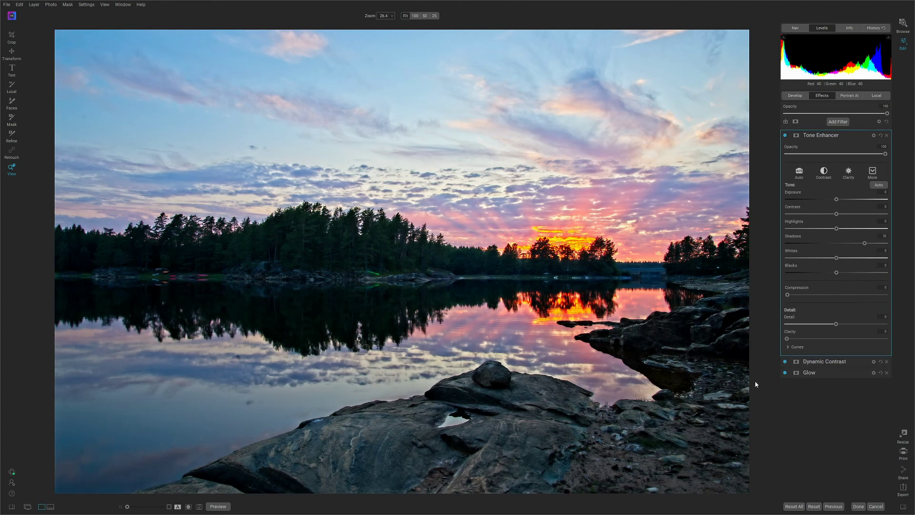
pyautogui.click(873, 243)
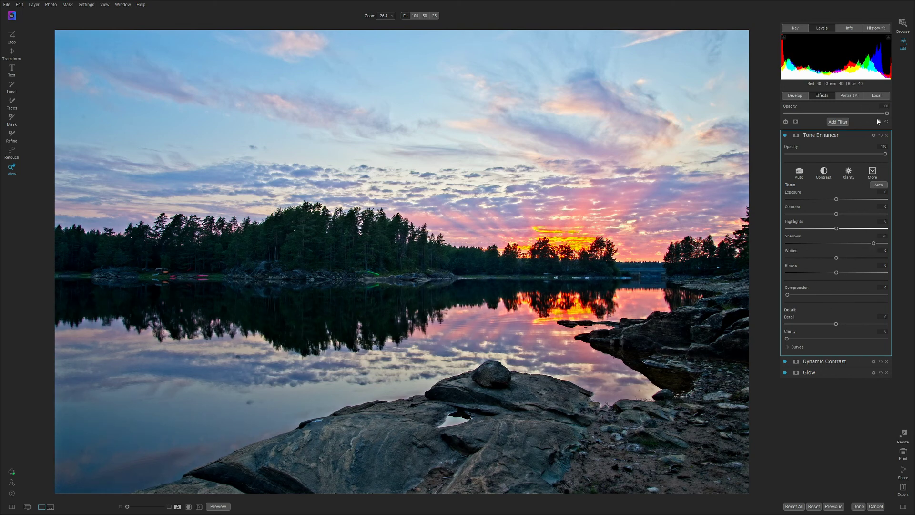
pyautogui.moveTo(887, 116); pyautogui.dragTo(832, 116)
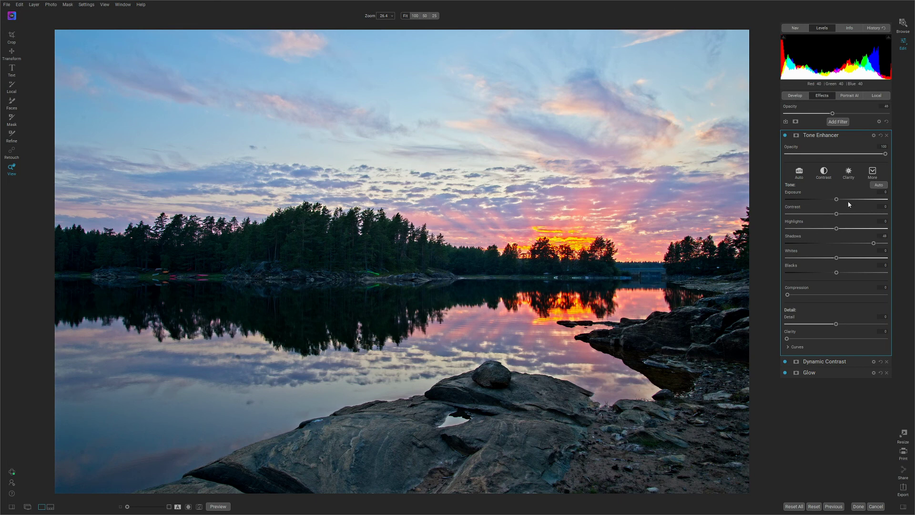
pyautogui.moveTo(836, 199); pyautogui.dragTo(838, 200)
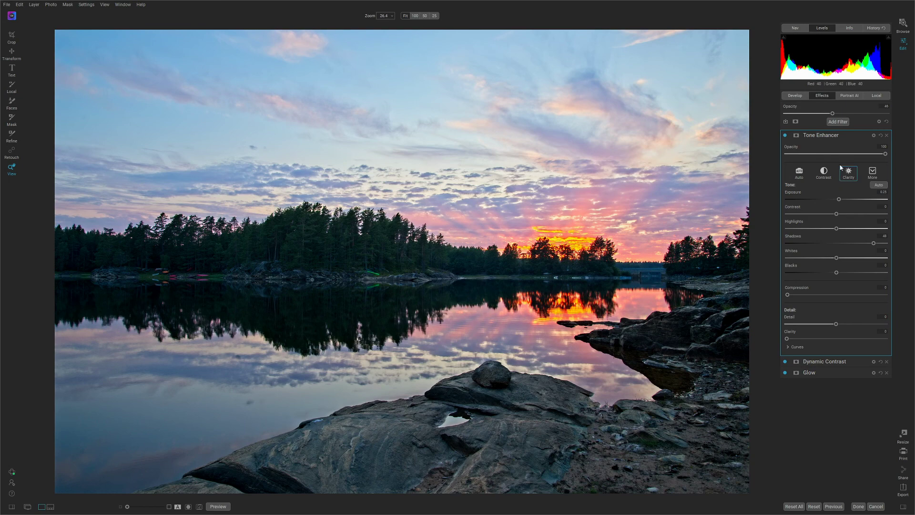
pyautogui.click(836, 123)
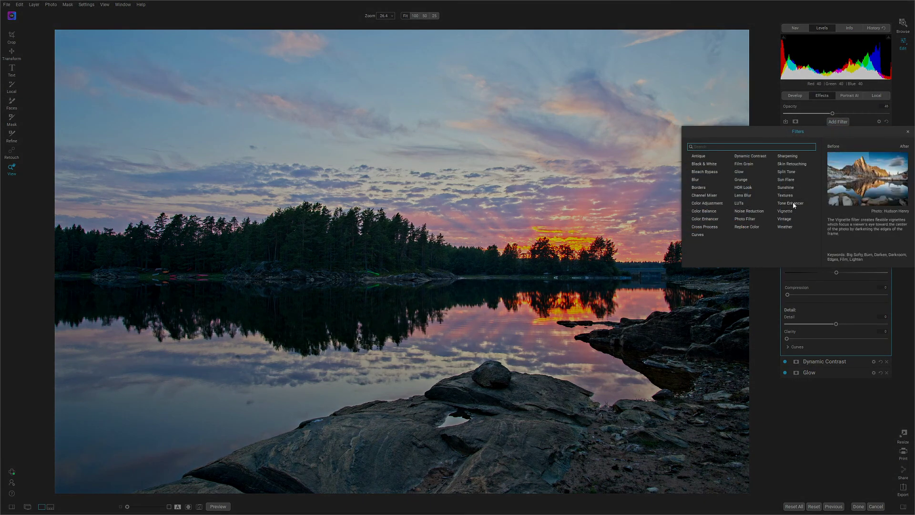
# - Add a Big Softy Vignette at opacity 37 and compare it with the original photo
pyautogui.click(785, 212)
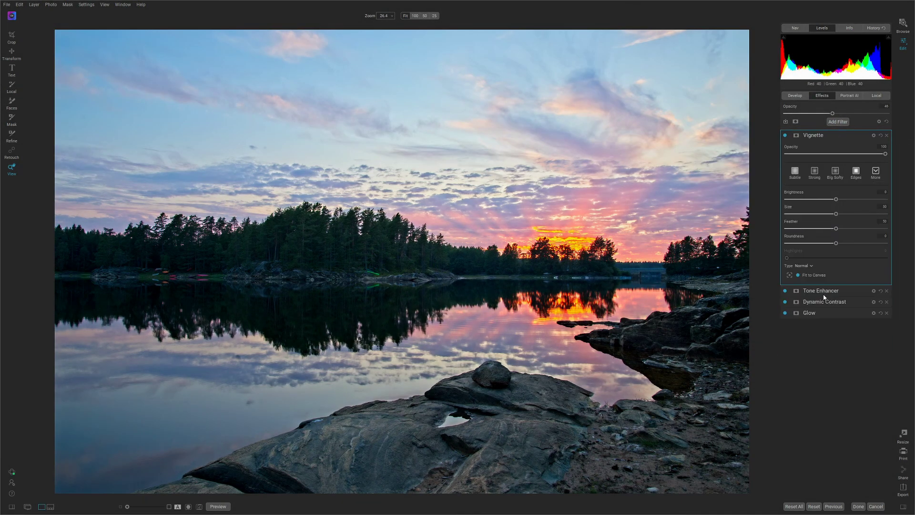
pyautogui.click(835, 172)
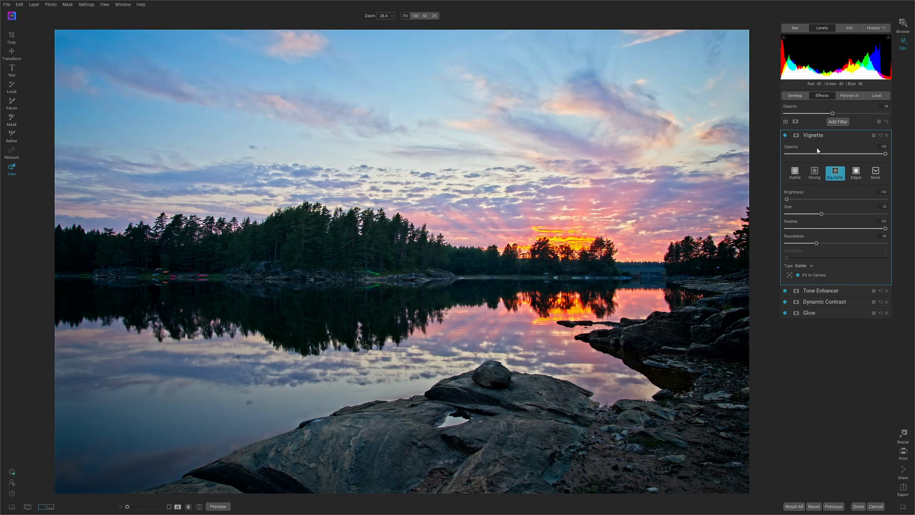
pyautogui.click(815, 153)
pyautogui.moveTo(816, 153); pyautogui.dragTo(823, 153)
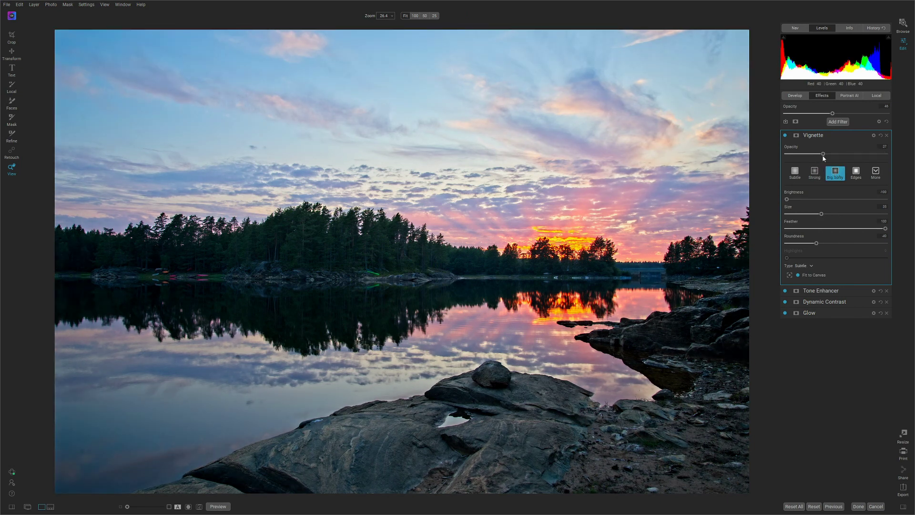
pyautogui.click(217, 506)
pyautogui.click(217, 506)
# - Lower the overall Effects opacity to 48 and the Glow filter's opacity to 49
pyautogui.click(820, 114)
pyautogui.moveTo(819, 115); pyautogui.dragTo(834, 114)
pyautogui.click(817, 313)
pyautogui.click(834, 187)
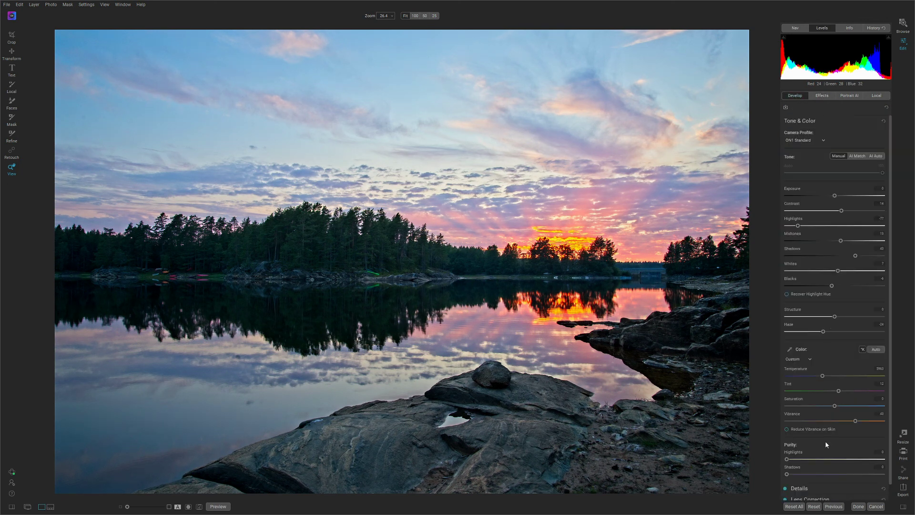
# - Reduce Develop Vibrance to 25, then turn the preview off to compare with the original
pyautogui.click(849, 421)
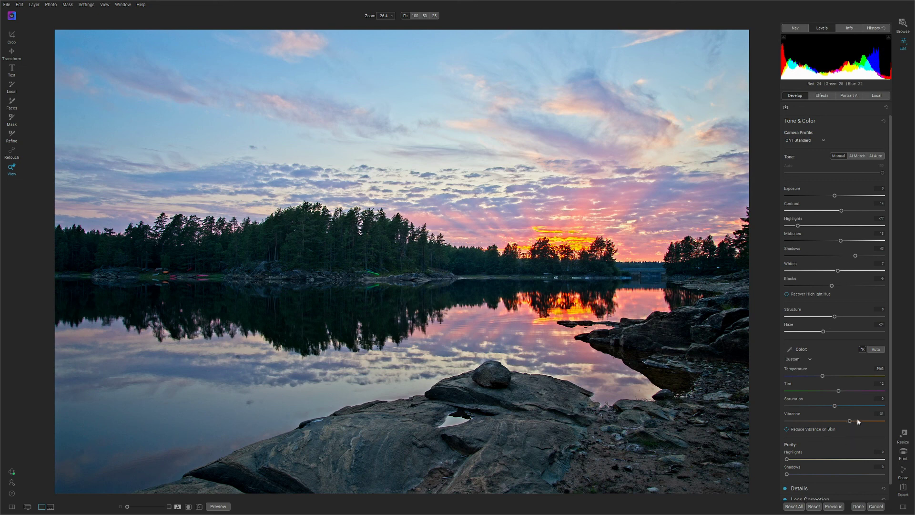
pyautogui.moveTo(848, 422); pyautogui.dragTo(848, 421)
pyautogui.click(222, 508)
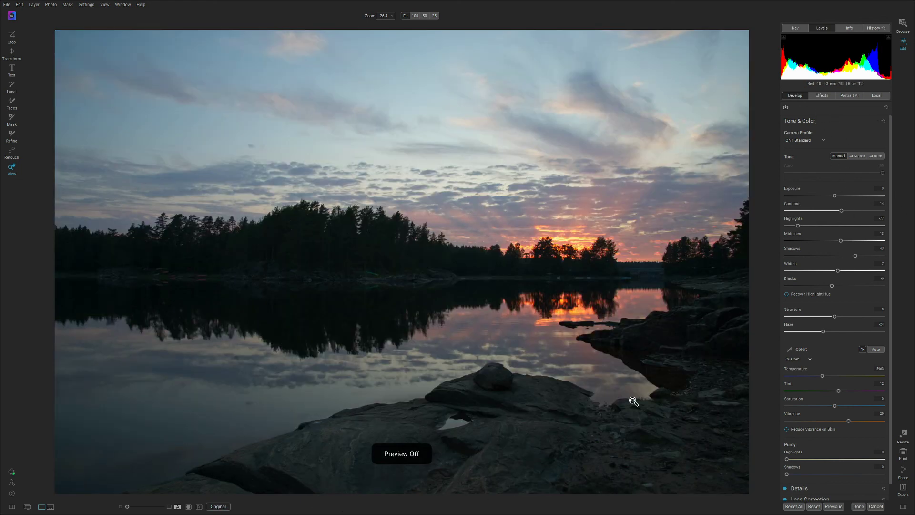
pyautogui.click(218, 508)
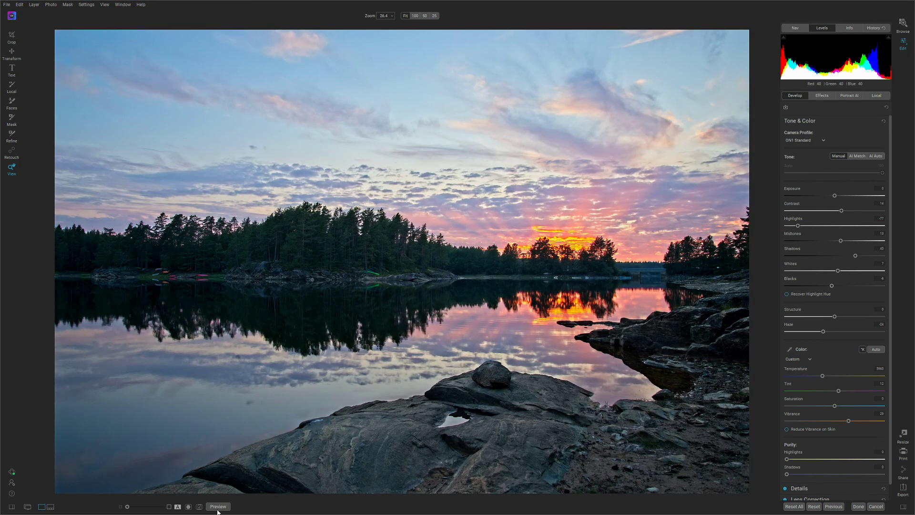